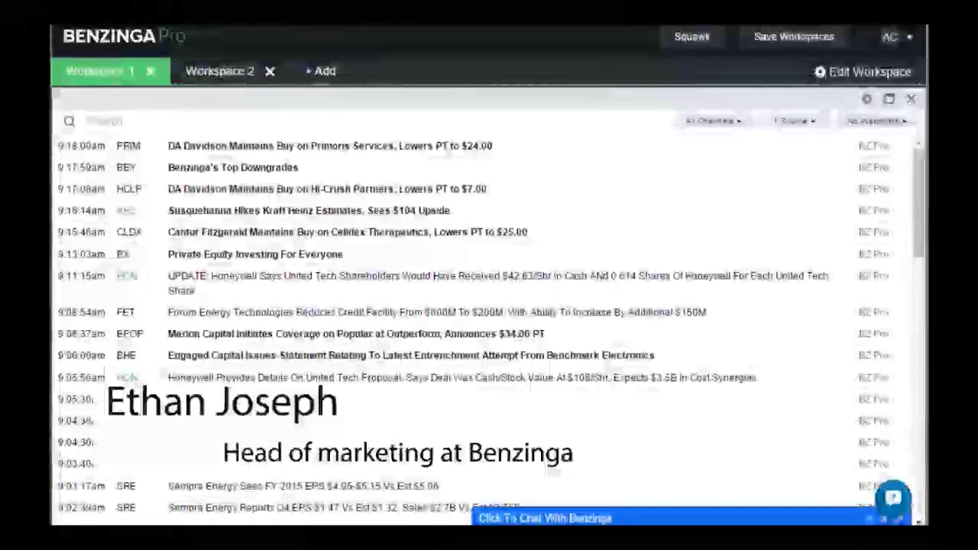
- Load pro.benzinga.com, remove Workspace 1's newsfeed and add a fresh newsfeed widget
{"action": "type", "text": "pro.benzinga"}
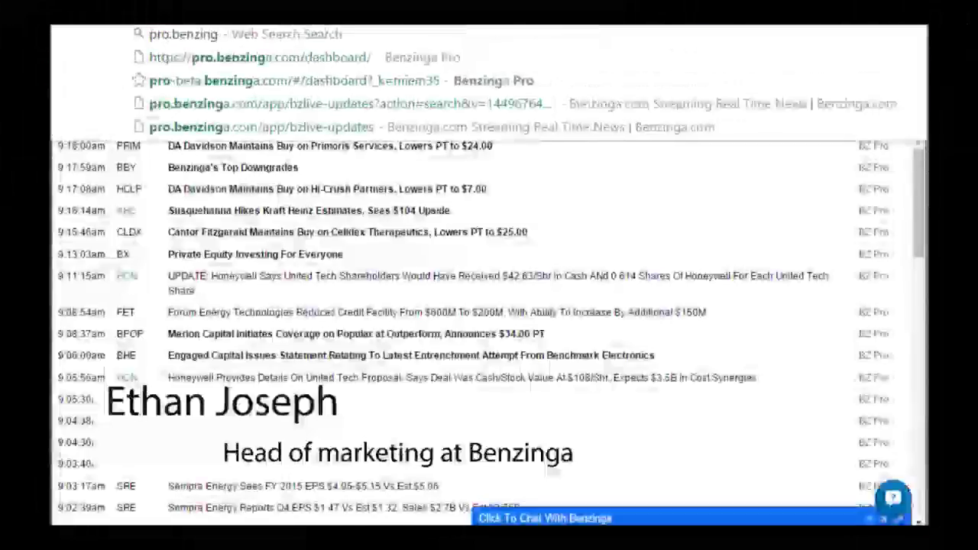
{"action": "type", "text": ".com"}
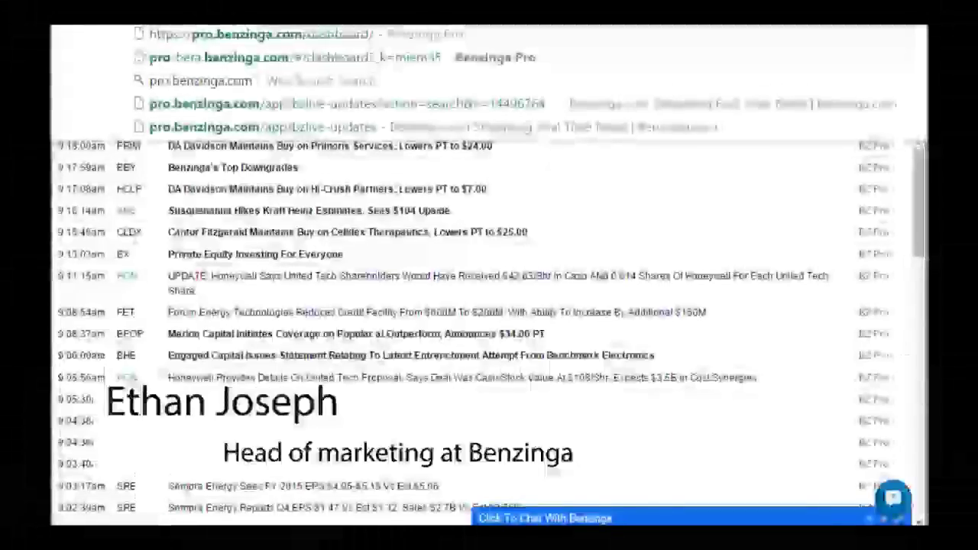
{"action": "triple_click", "coordinate": [296, 211]}
{"action": "left_click", "coordinate": [910, 98]}
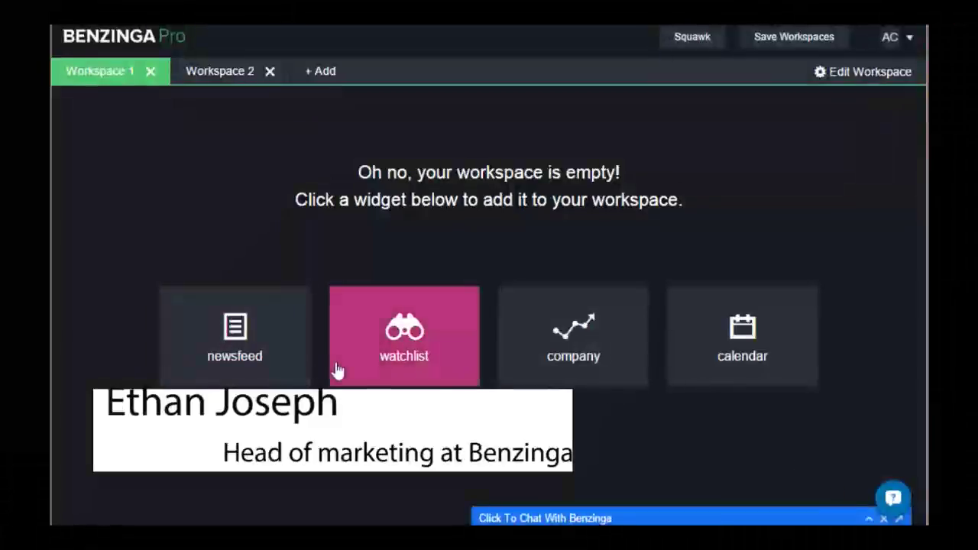
{"action": "left_click", "coordinate": [255, 348]}
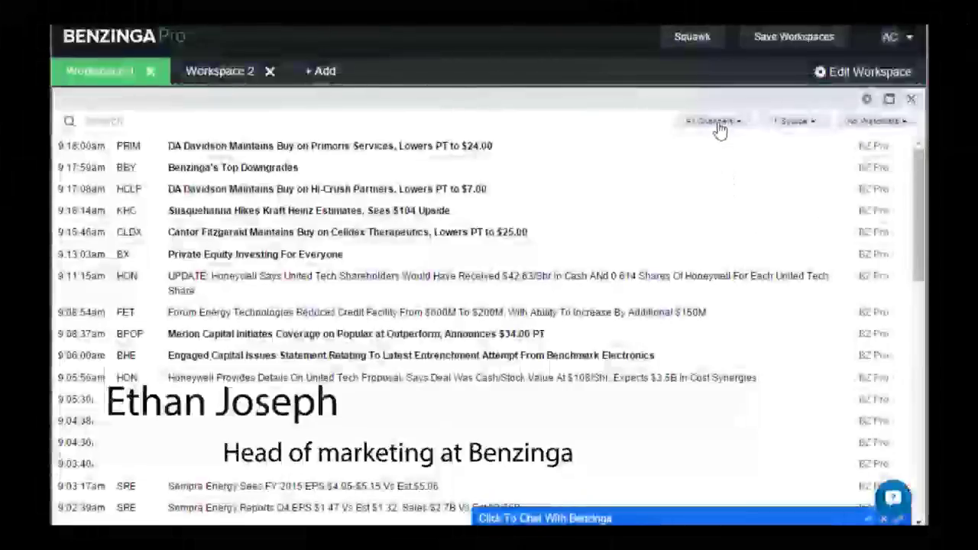
{"action": "left_click", "coordinate": [715, 122]}
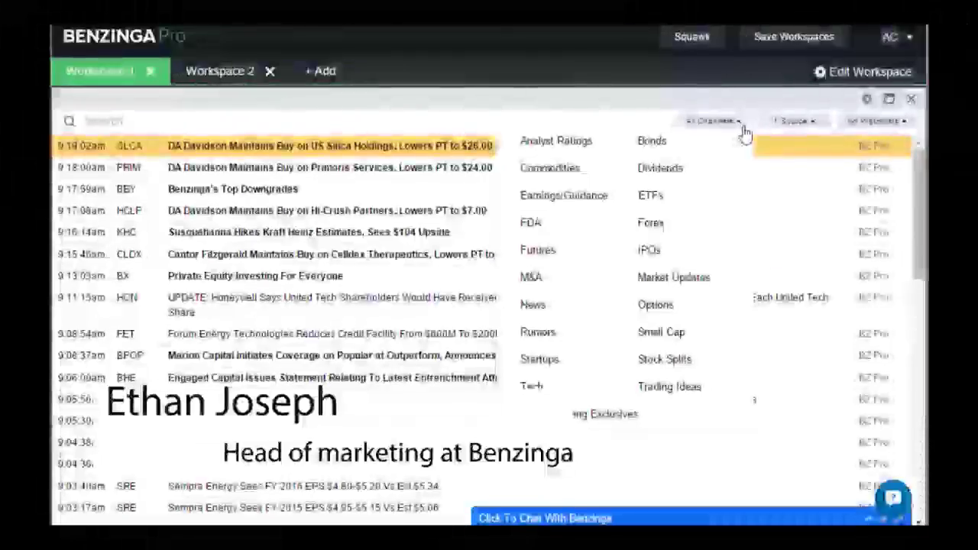
{"action": "left_click", "coordinate": [733, 127]}
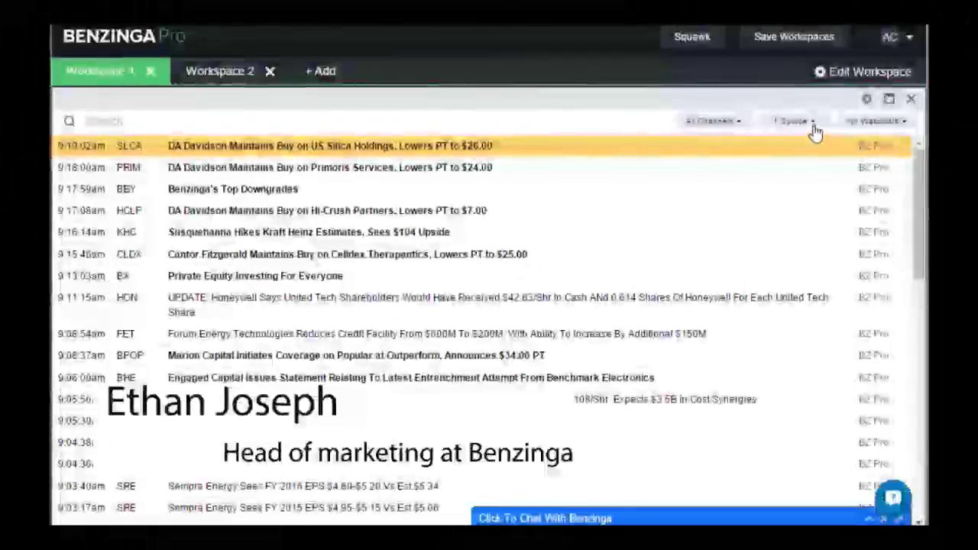
{"action": "left_click", "coordinate": [813, 124]}
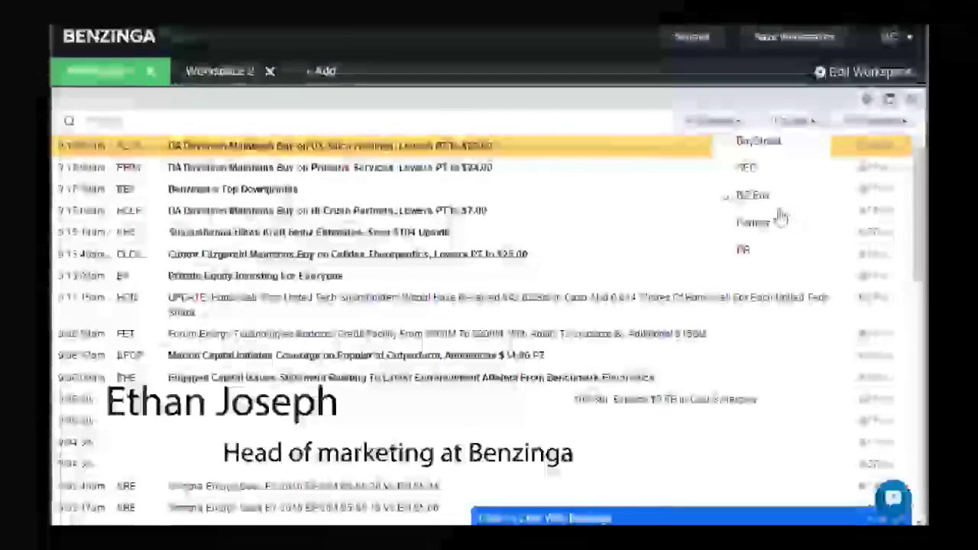
{"action": "left_click", "coordinate": [795, 129]}
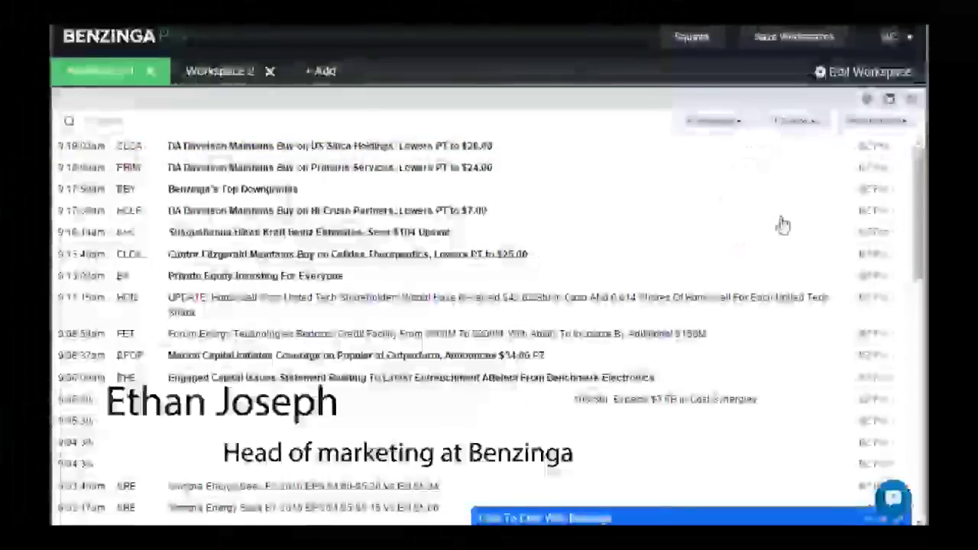
{"action": "left_click", "coordinate": [871, 124]}
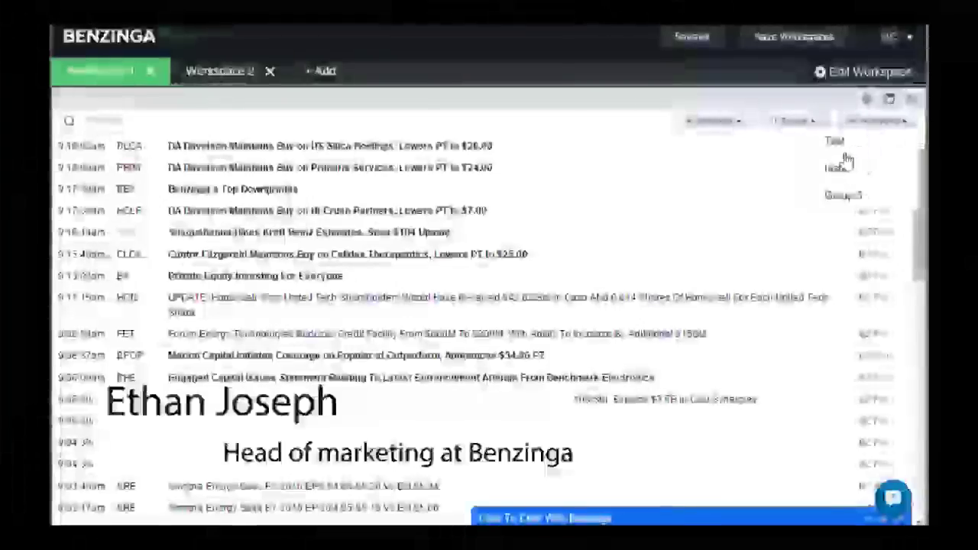
{"action": "left_click", "coordinate": [871, 122]}
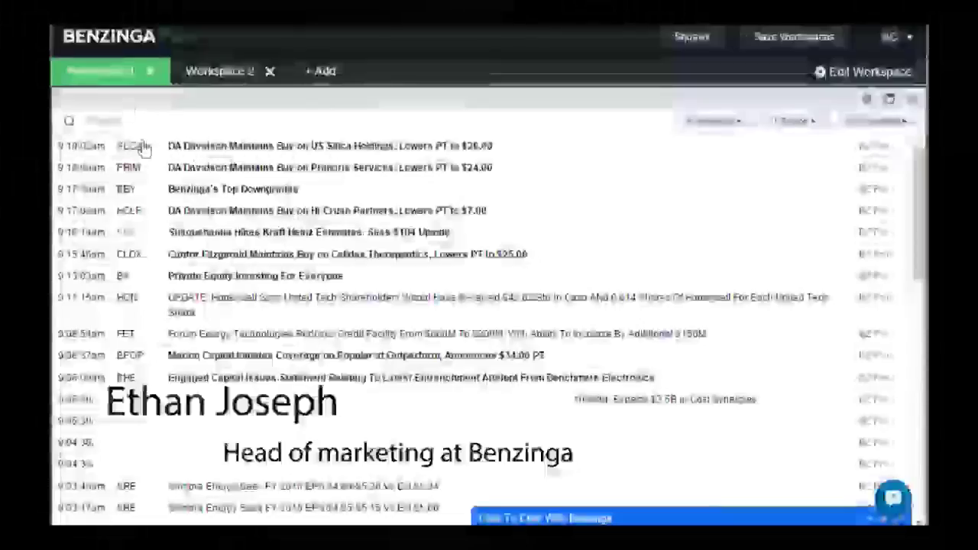
{"action": "mouse_move", "coordinate": [132, 151]}
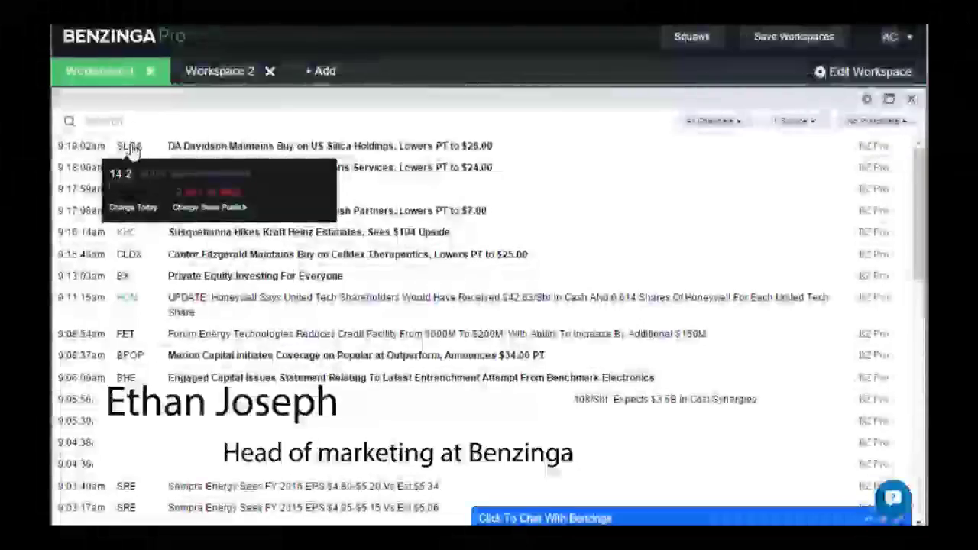
- Preview the SLCA headline summary, then open the Kraft Heinz (KHC) quote and chart panel
{"action": "left_click", "coordinate": [177, 152]}
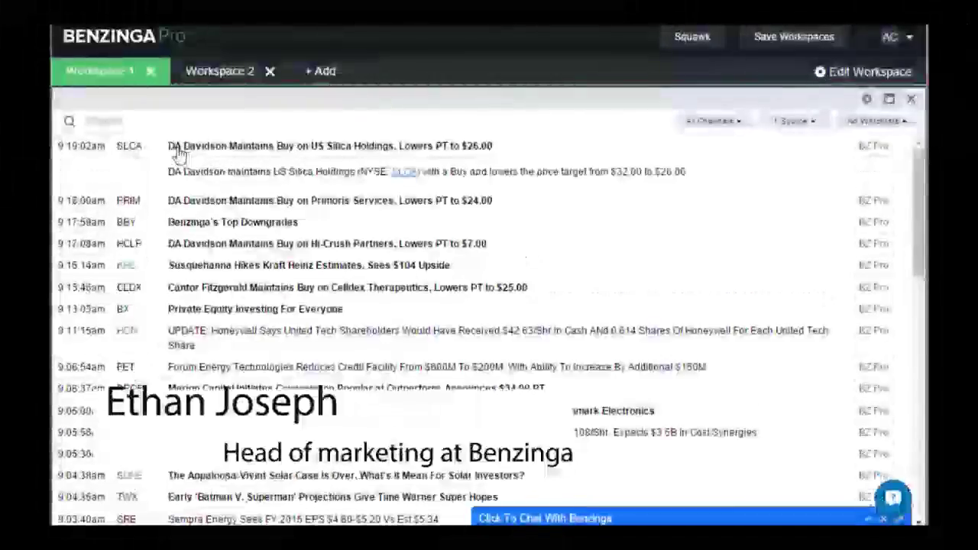
{"action": "left_click", "coordinate": [176, 152]}
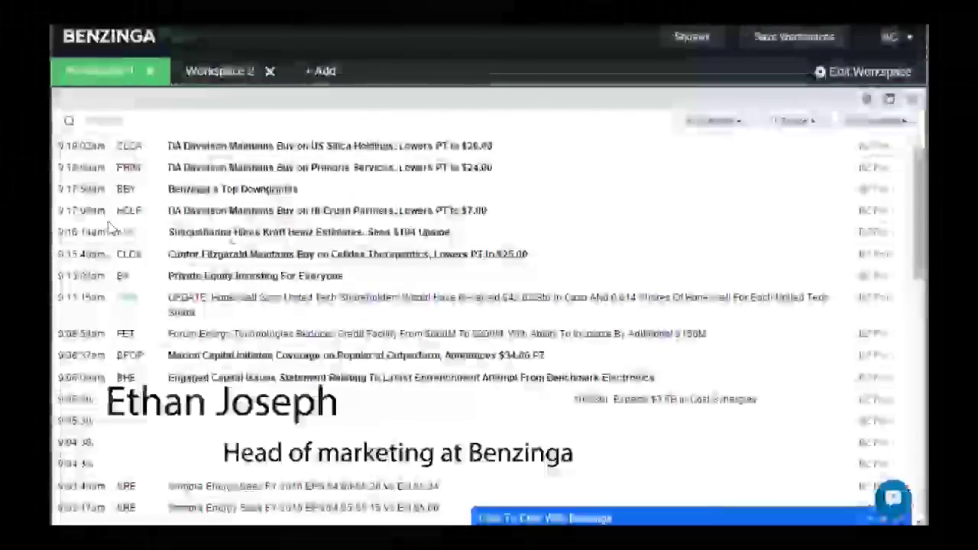
{"action": "mouse_move", "coordinate": [127, 236]}
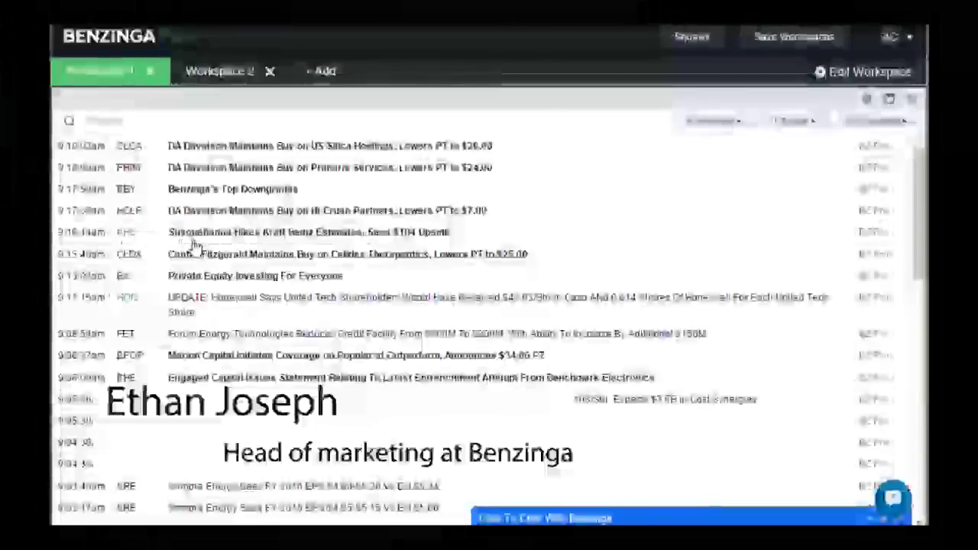
{"action": "left_click", "coordinate": [129, 239]}
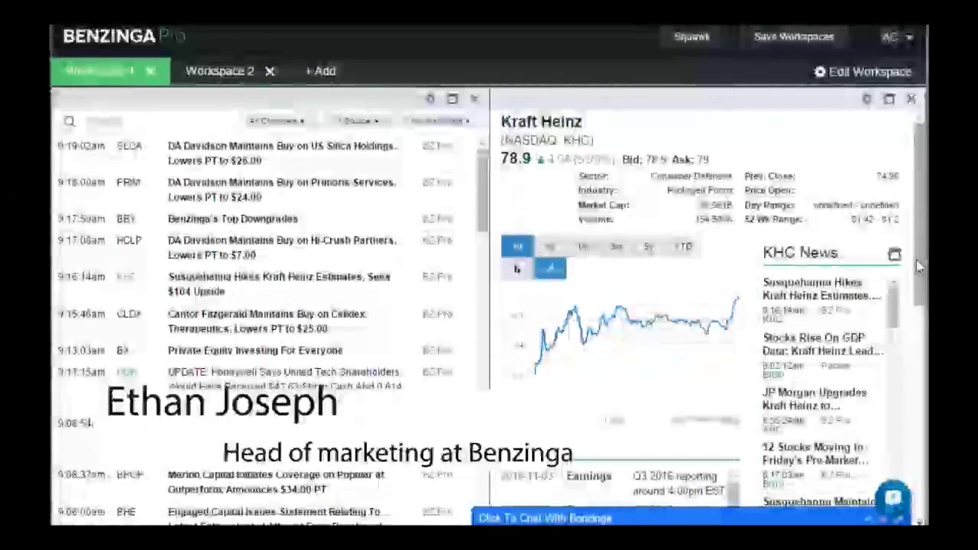
- Review KHC's Events, Key Stats and Company Profile, then close the Kraft Heinz panel
{"action": "scroll", "coordinate": [922, 372], "scroll_direction": "down", "scroll_amount": 3}
{"action": "scroll", "coordinate": [922, 372], "scroll_direction": "down", "scroll_amount": 5}
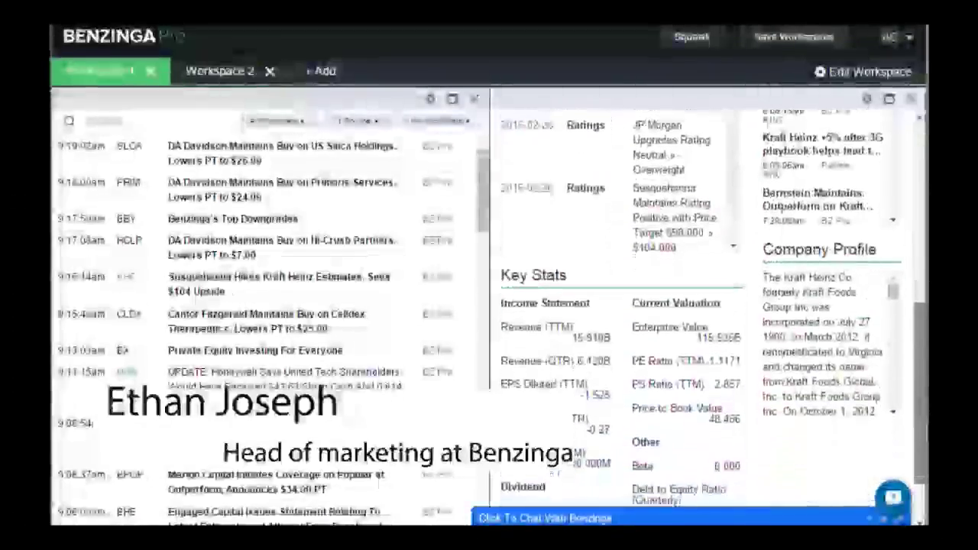
{"action": "scroll", "coordinate": [916, 357], "scroll_direction": "up", "scroll_amount": 8}
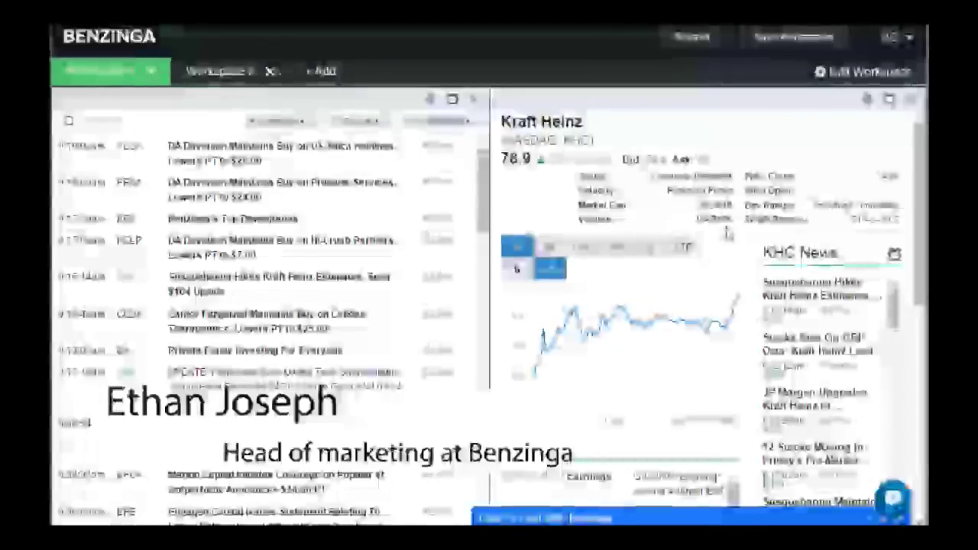
{"action": "left_click", "coordinate": [910, 99]}
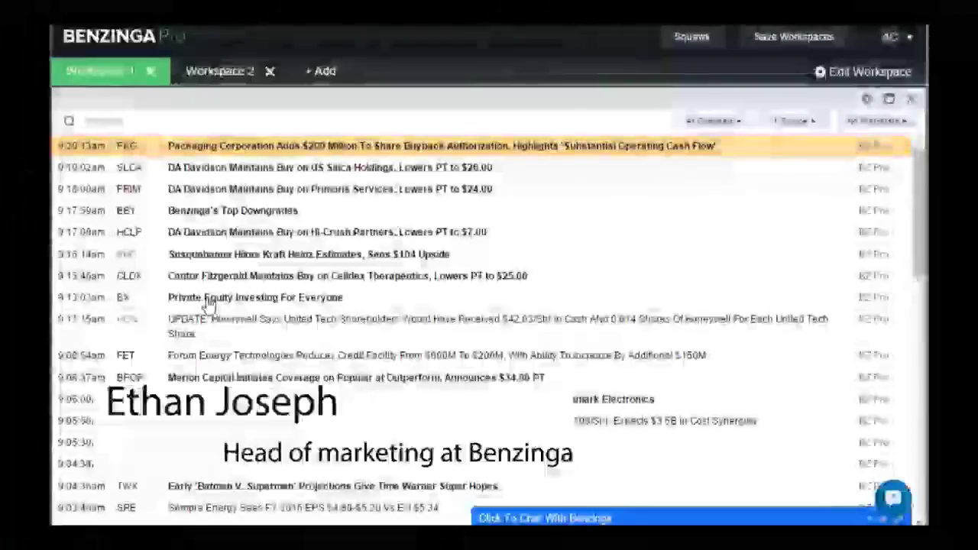
{"action": "left_click", "coordinate": [209, 304]}
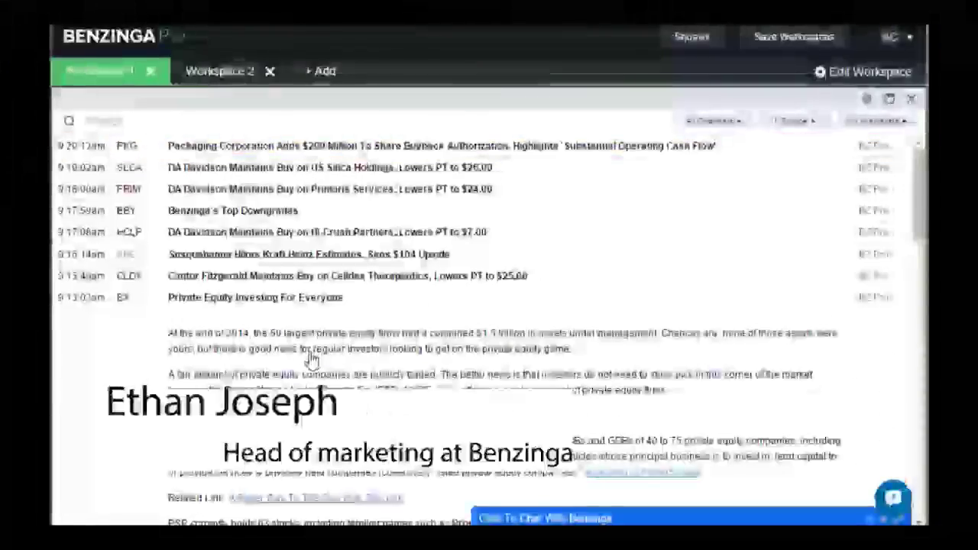
{"action": "scroll", "coordinate": [320, 355], "scroll_direction": "down", "scroll_amount": 5}
{"action": "scroll", "coordinate": [307, 357], "scroll_direction": "up", "scroll_amount": 4}
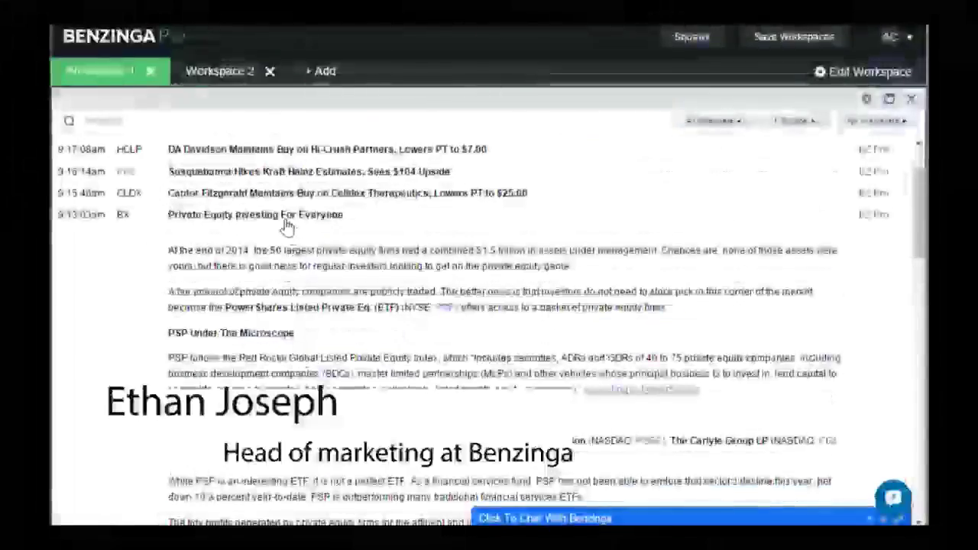
{"action": "left_click", "coordinate": [285, 219]}
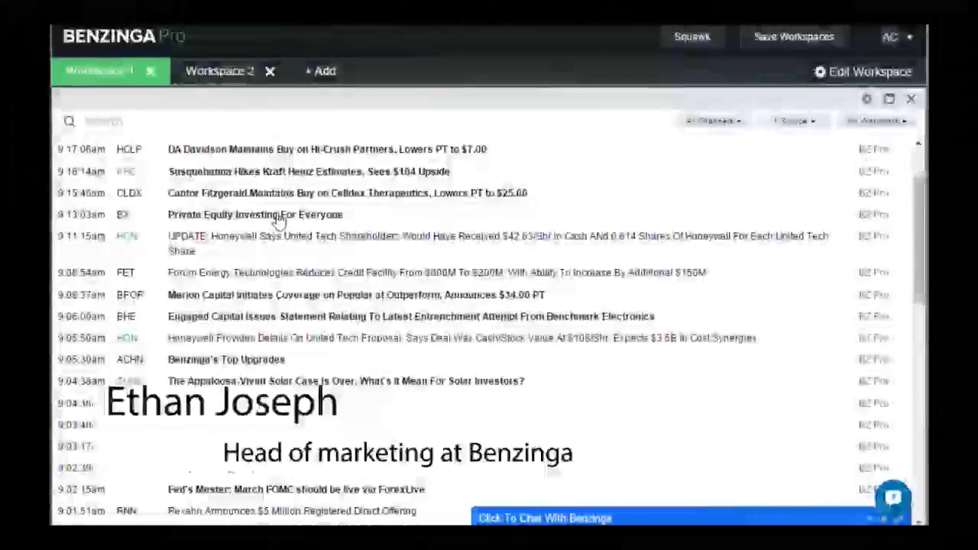
{"action": "left_click", "coordinate": [280, 214]}
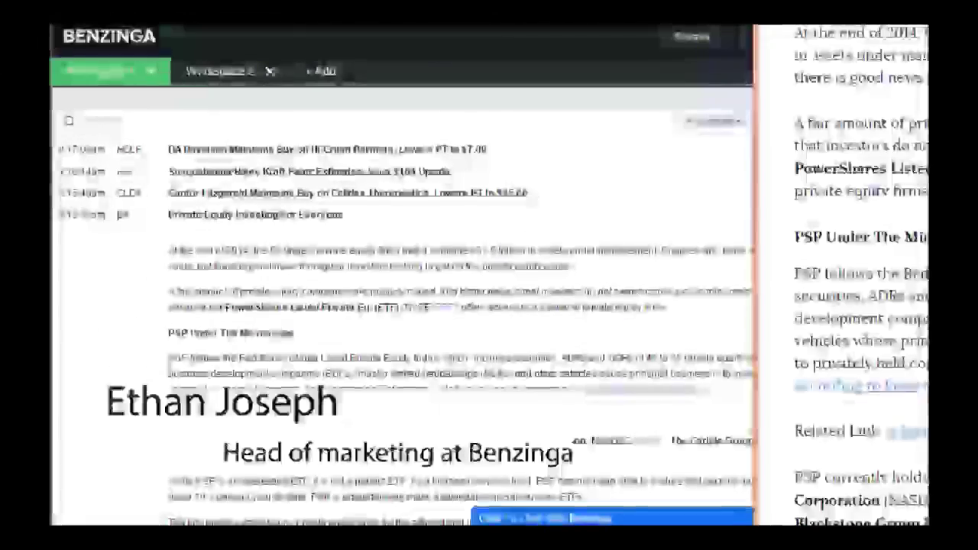
{"action": "left_click", "coordinate": [448, 227]}
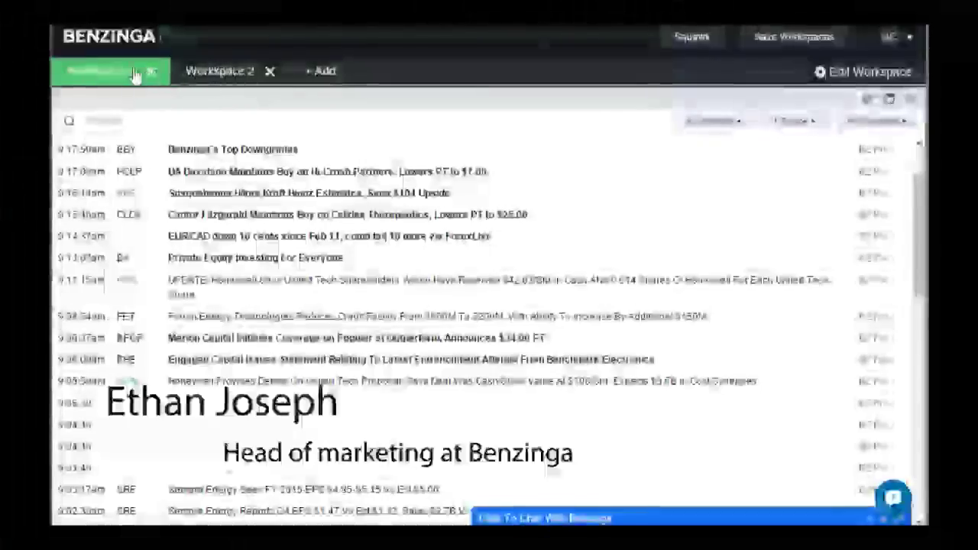
- Add Workspaces 3 and 4, then return to Workspace 1
{"action": "left_click", "coordinate": [327, 73]}
{"action": "left_click", "coordinate": [443, 72]}
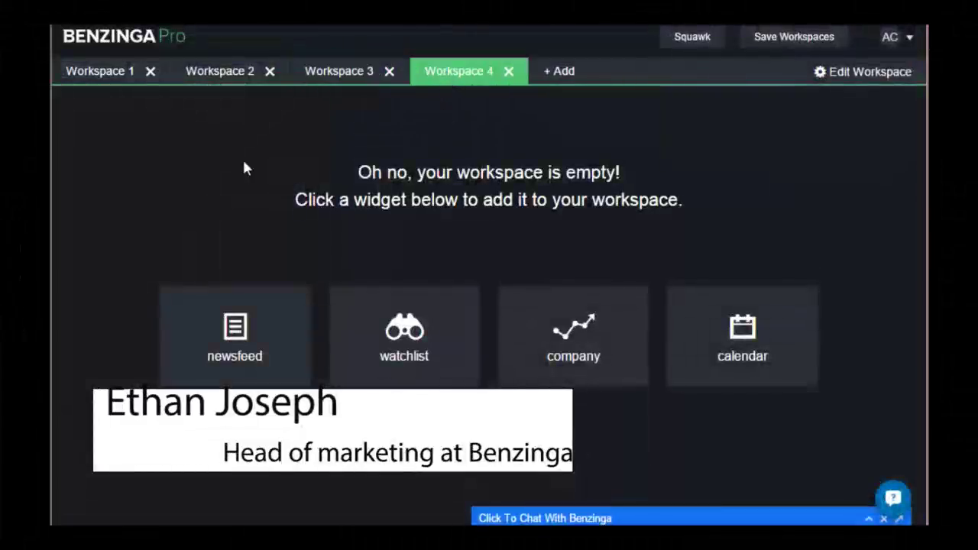
{"action": "left_click", "coordinate": [89, 73]}
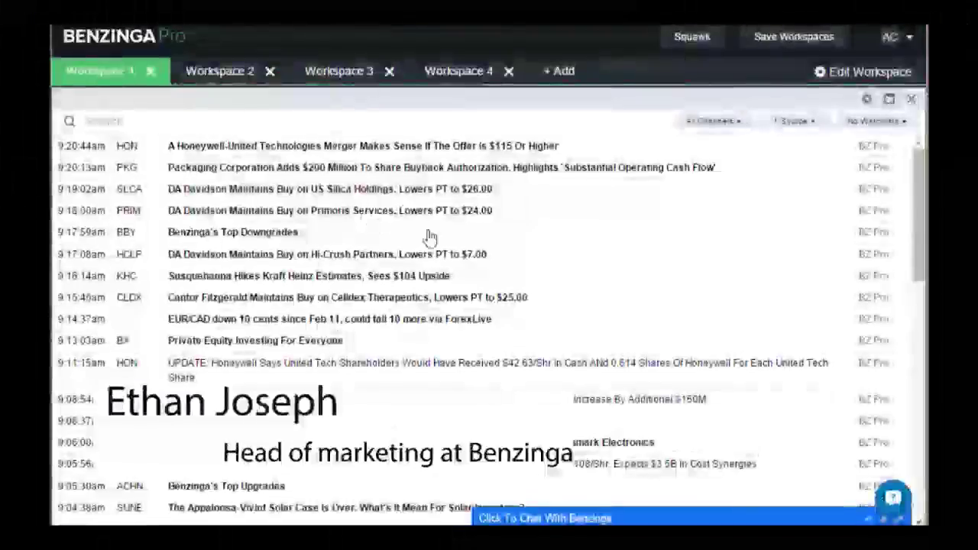
- Add a second newsfeed beside the first and limit the left feed to the 'test' watchlist
{"action": "left_click", "coordinate": [831, 78]}
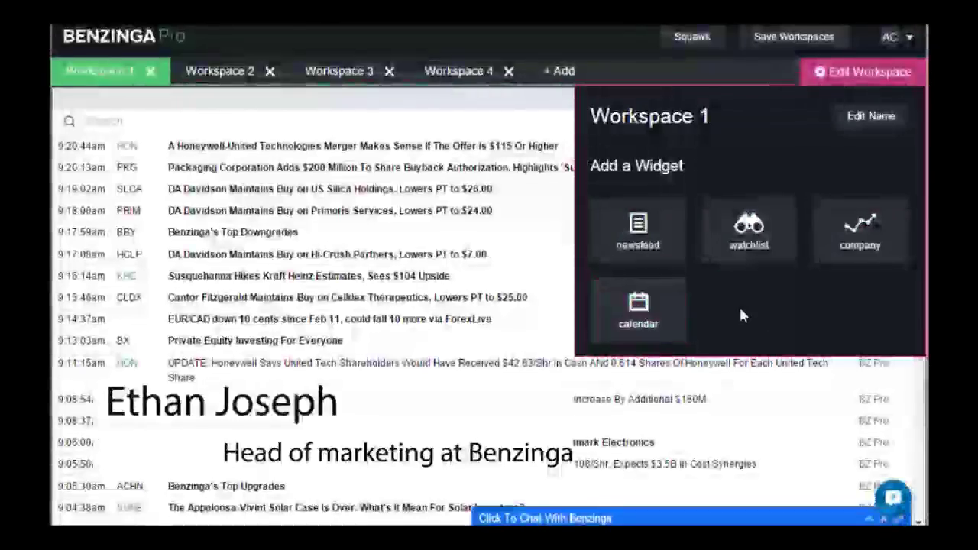
{"action": "left_click", "coordinate": [654, 252]}
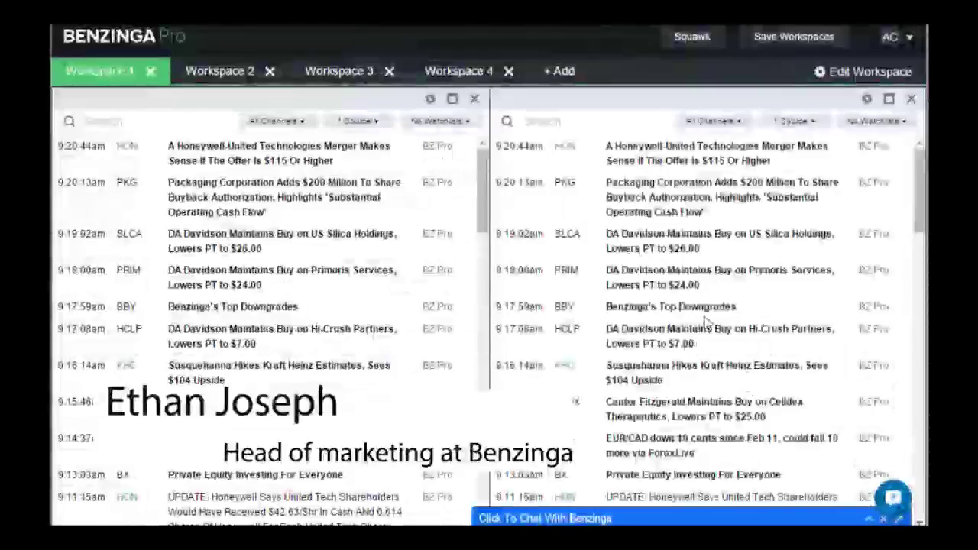
{"action": "left_click", "coordinate": [464, 130]}
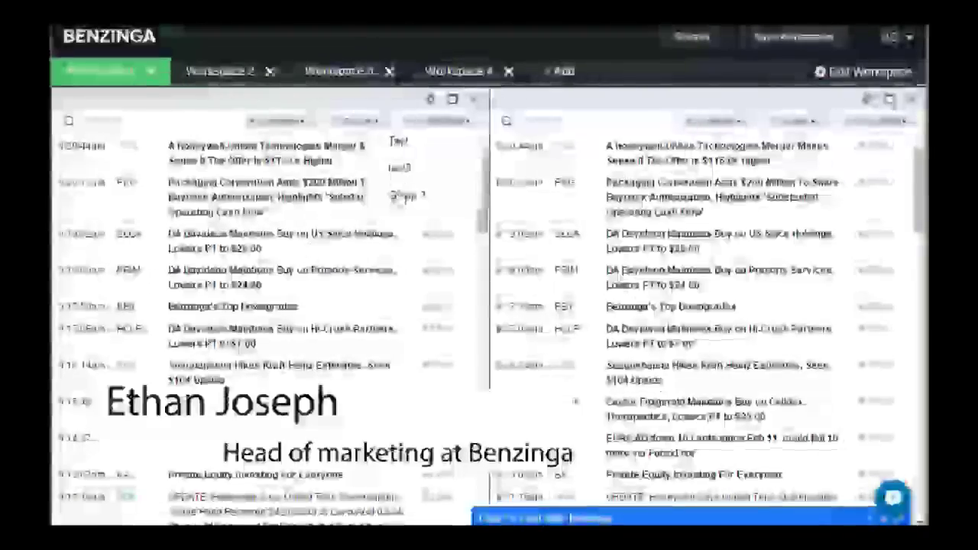
{"action": "left_click", "coordinate": [399, 171]}
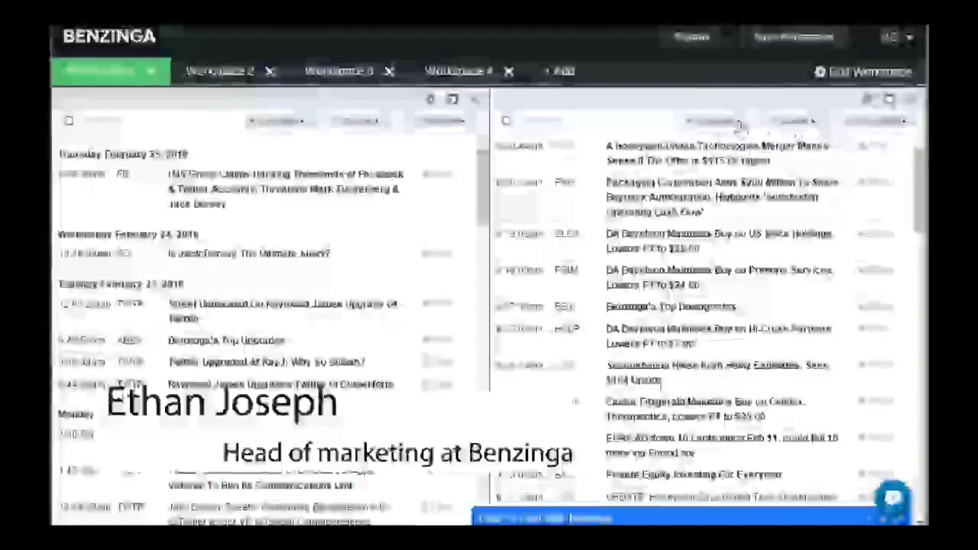
- Add SEC as a source on the right newsfeed and filter it to Analyst Ratings
{"action": "left_click", "coordinate": [719, 122]}
{"action": "left_click", "coordinate": [787, 122]}
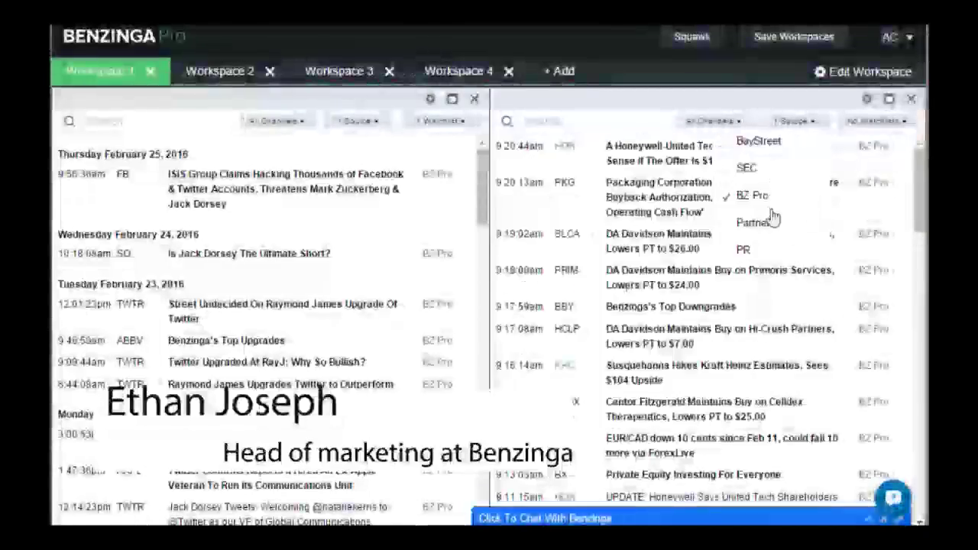
{"action": "left_click", "coordinate": [739, 169]}
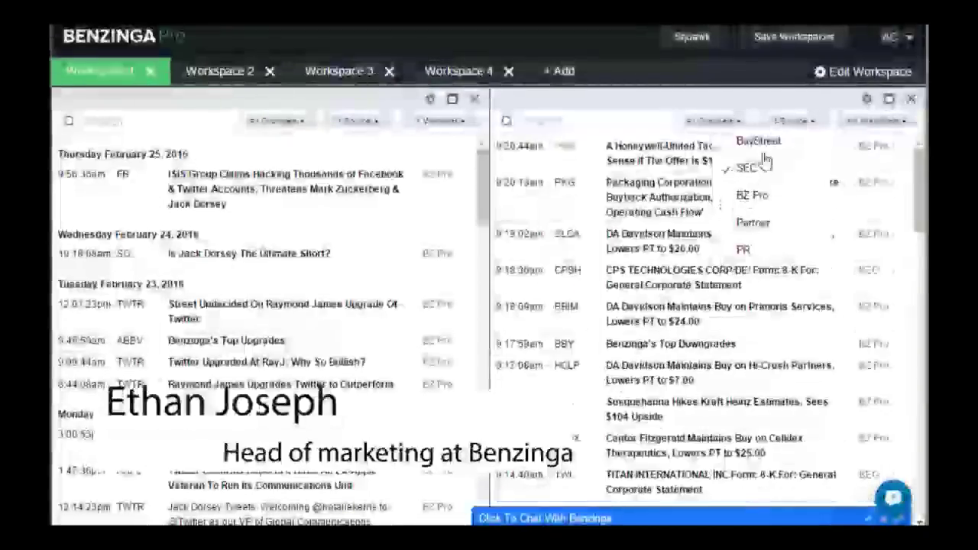
{"action": "left_click", "coordinate": [787, 125]}
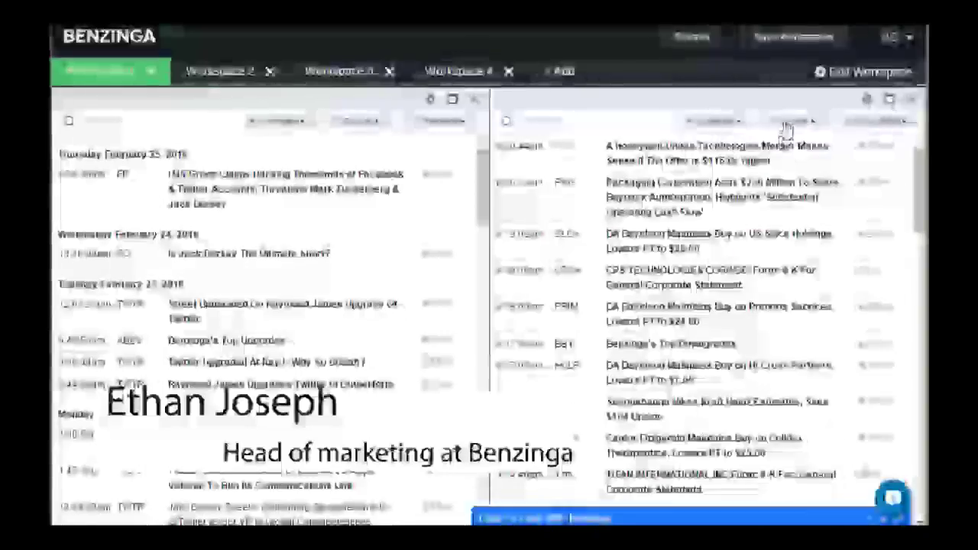
{"action": "left_click", "coordinate": [787, 126]}
{"action": "left_click", "coordinate": [779, 125]}
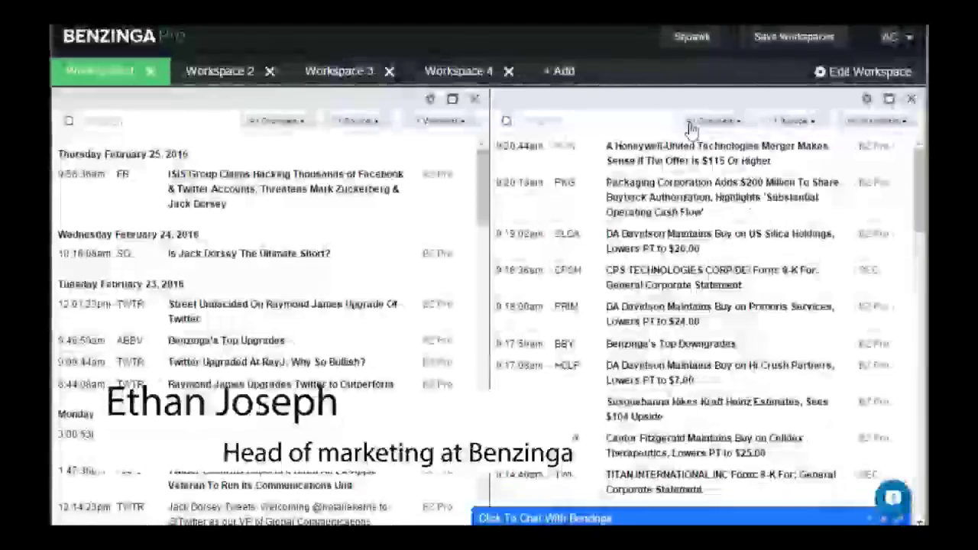
{"action": "left_click", "coordinate": [691, 125]}
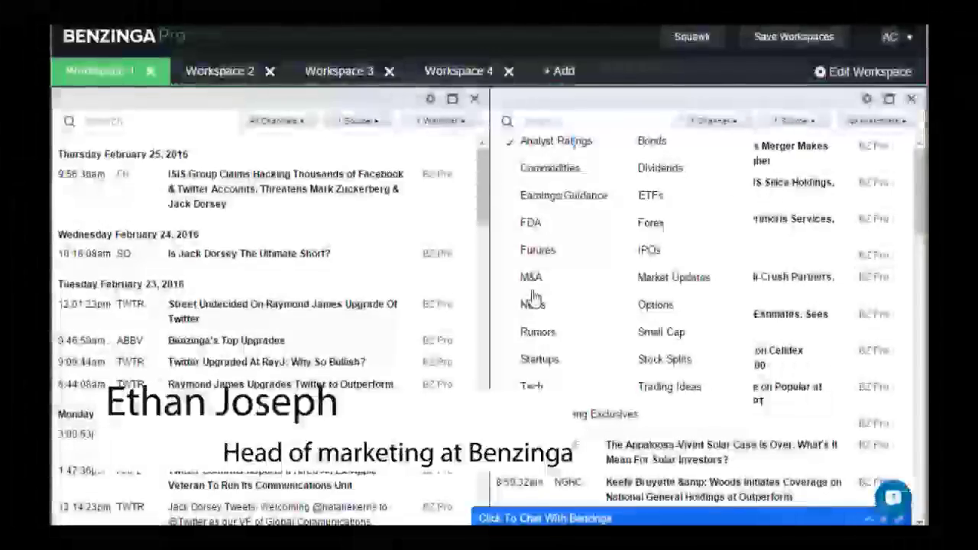
{"action": "left_click", "coordinate": [797, 223]}
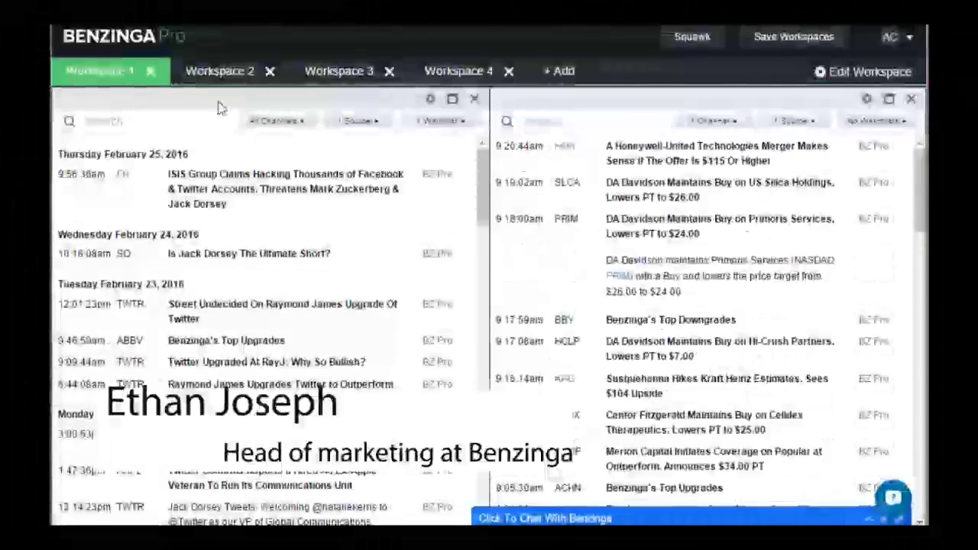
{"action": "left_click", "coordinate": [219, 71]}
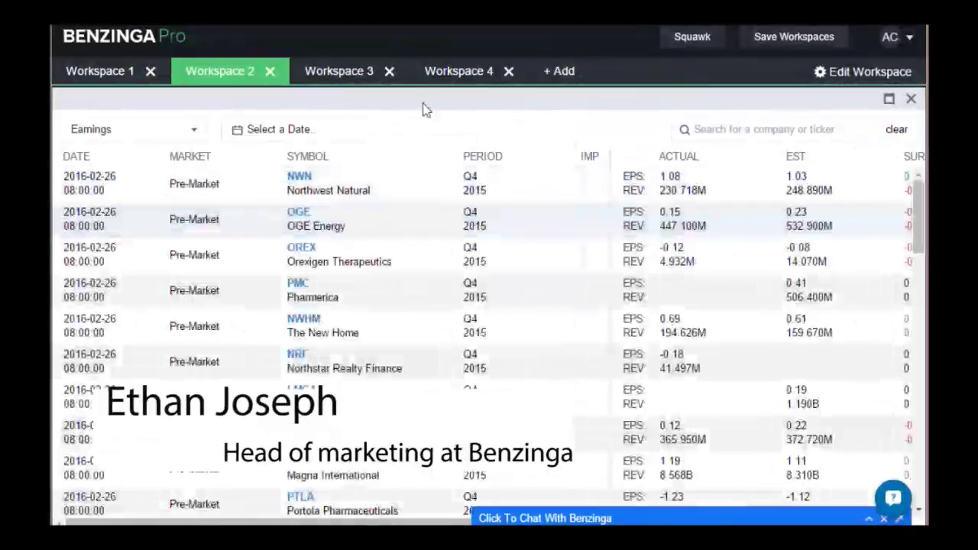
{"action": "left_click", "coordinate": [319, 70]}
{"action": "left_click", "coordinate": [256, 343]}
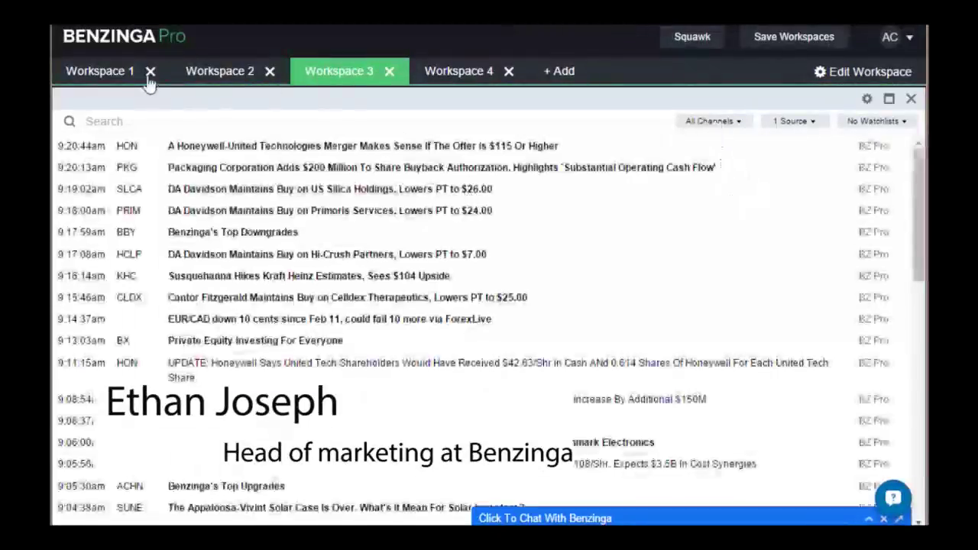
{"action": "left_click", "coordinate": [92, 74]}
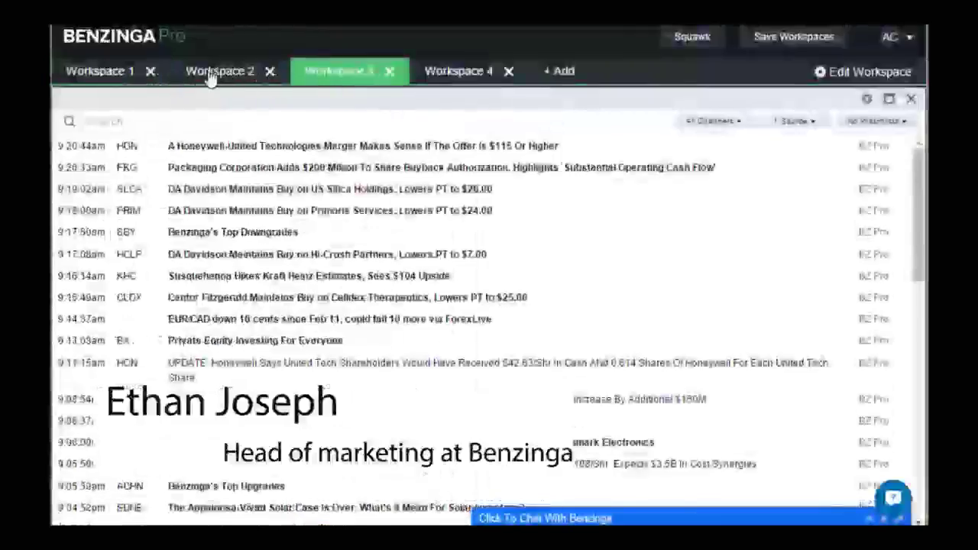
{"action": "left_click", "coordinate": [116, 75]}
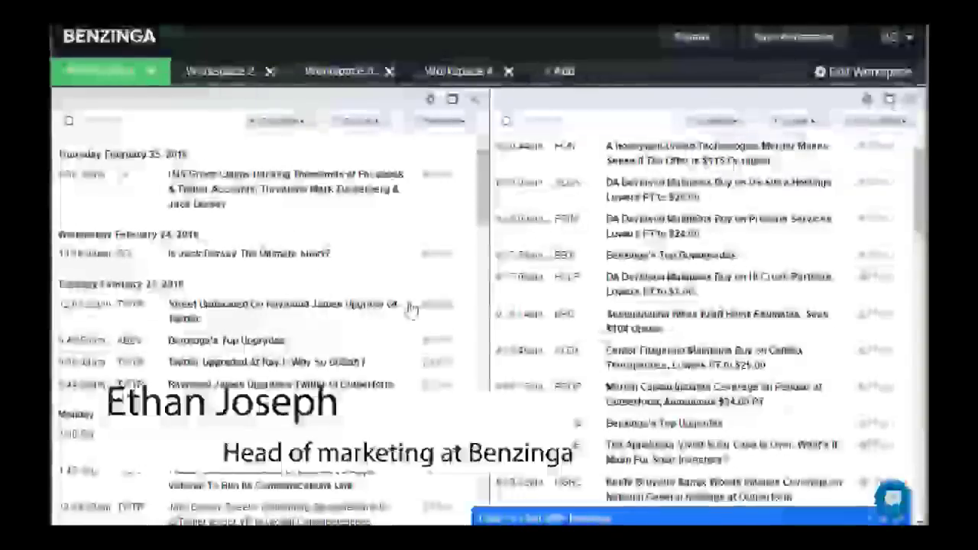
{"action": "scroll", "coordinate": [408, 307], "scroll_direction": "down", "scroll_amount": 2}
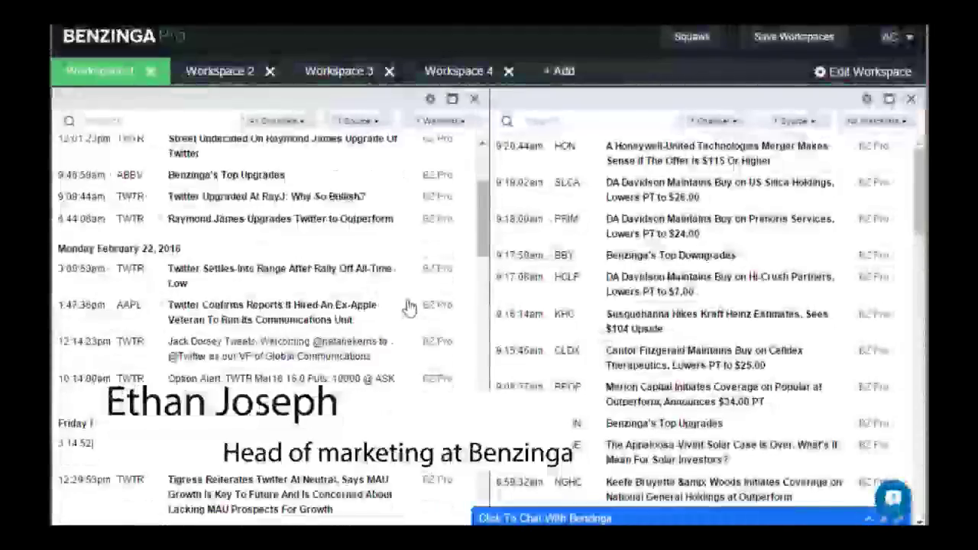
{"action": "scroll", "coordinate": [411, 305], "scroll_direction": "up", "scroll_amount": 2}
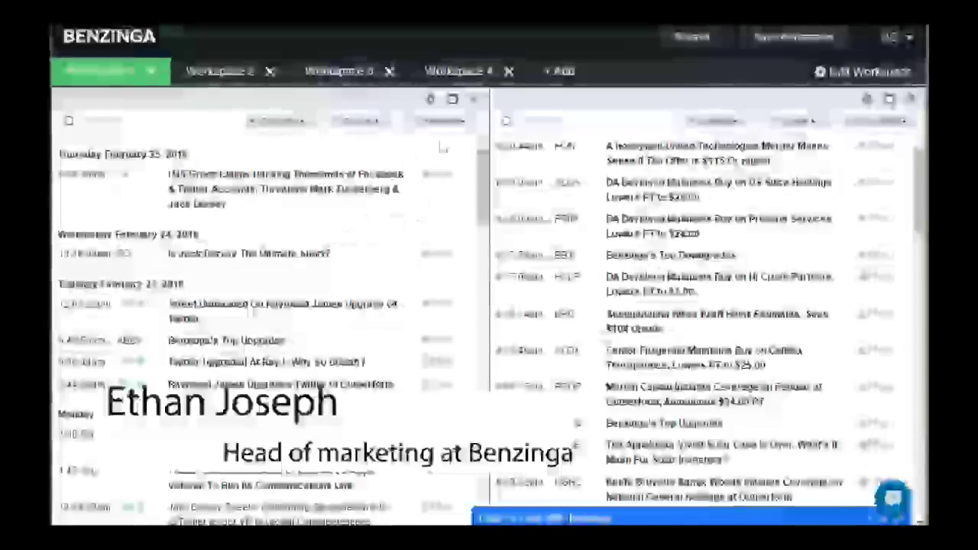
- Open the left newsfeed's display settings and browse the channels available for a theme
{"action": "left_click", "coordinate": [430, 99]}
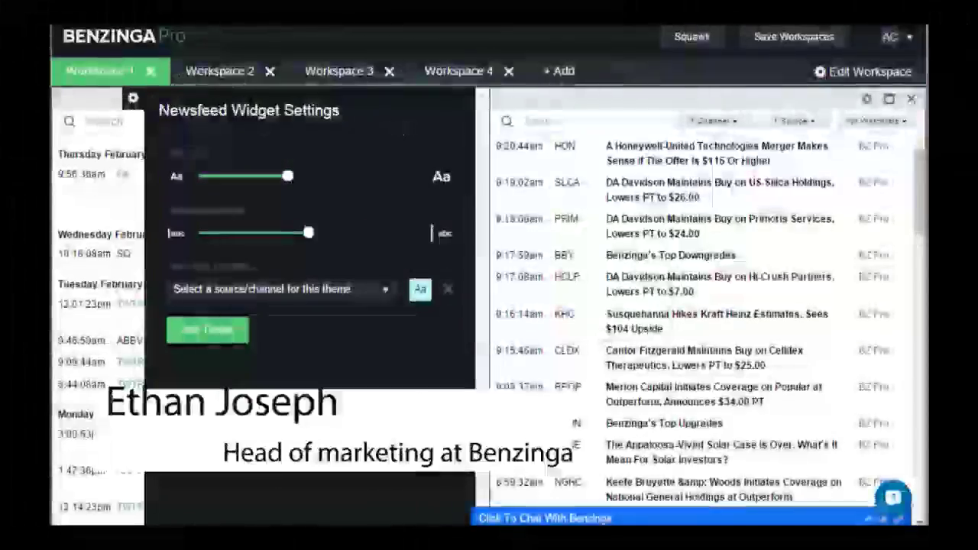
{"action": "left_click", "coordinate": [130, 98]}
{"action": "left_click", "coordinate": [430, 98]}
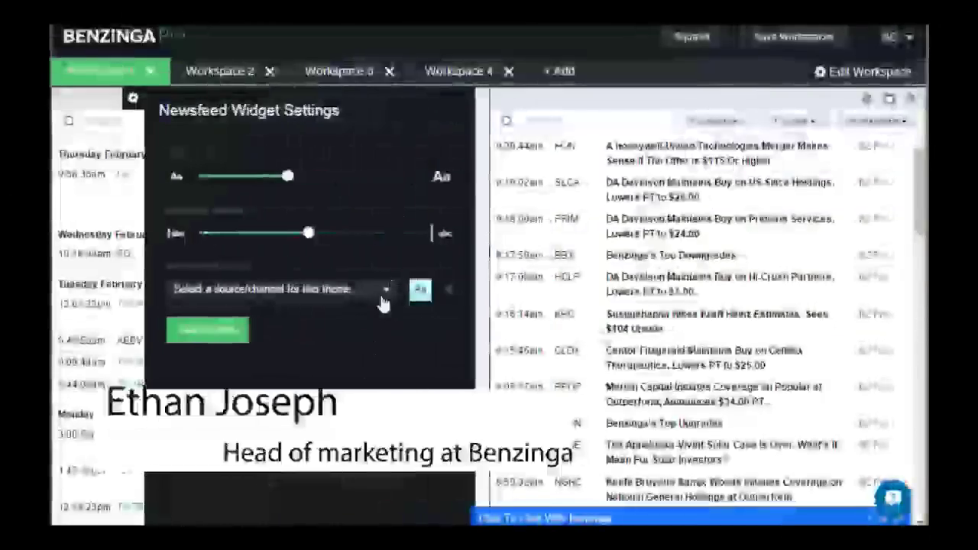
{"action": "left_click", "coordinate": [382, 296]}
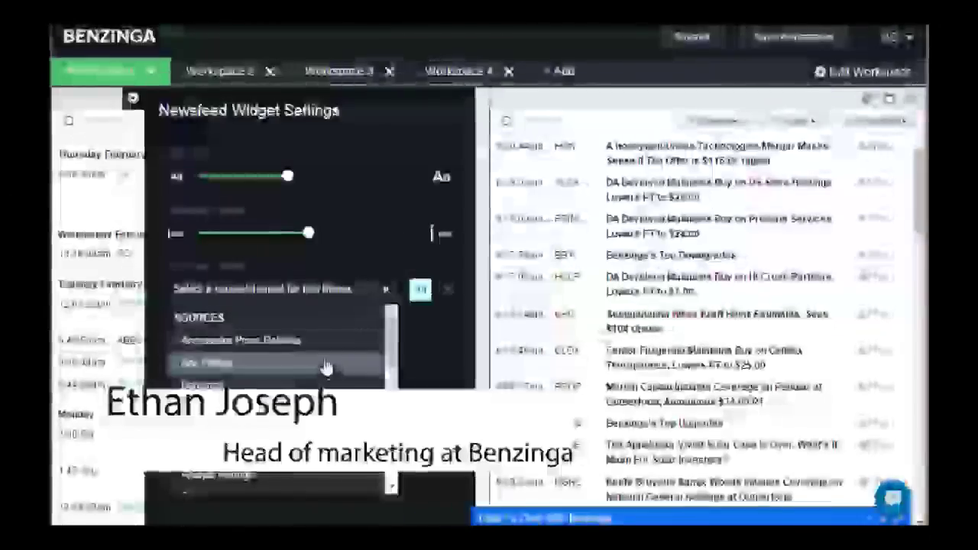
{"action": "scroll", "coordinate": [305, 367], "scroll_direction": "down", "scroll_amount": 3}
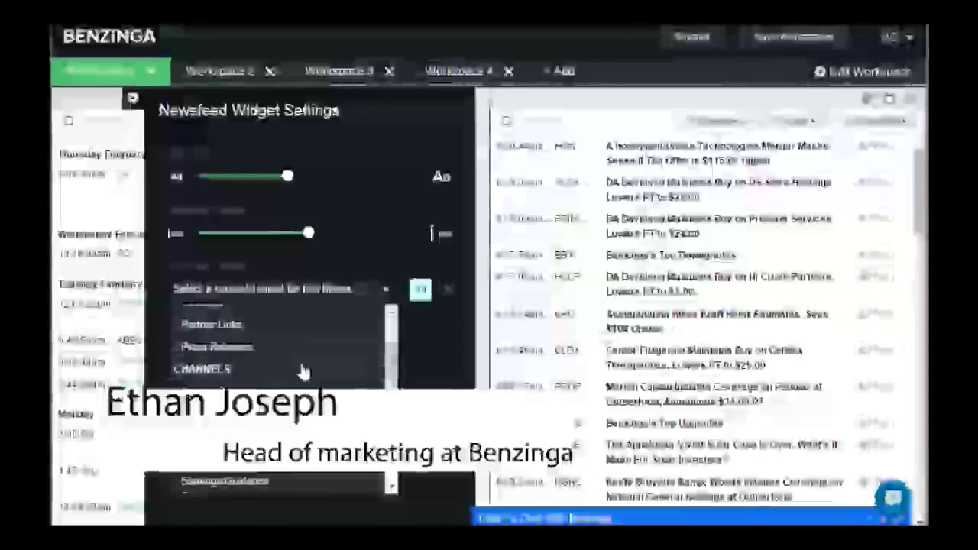
{"action": "scroll", "coordinate": [304, 368], "scroll_direction": "up", "scroll_amount": 3}
{"action": "scroll", "coordinate": [302, 368], "scroll_direction": "down", "scroll_amount": 5}
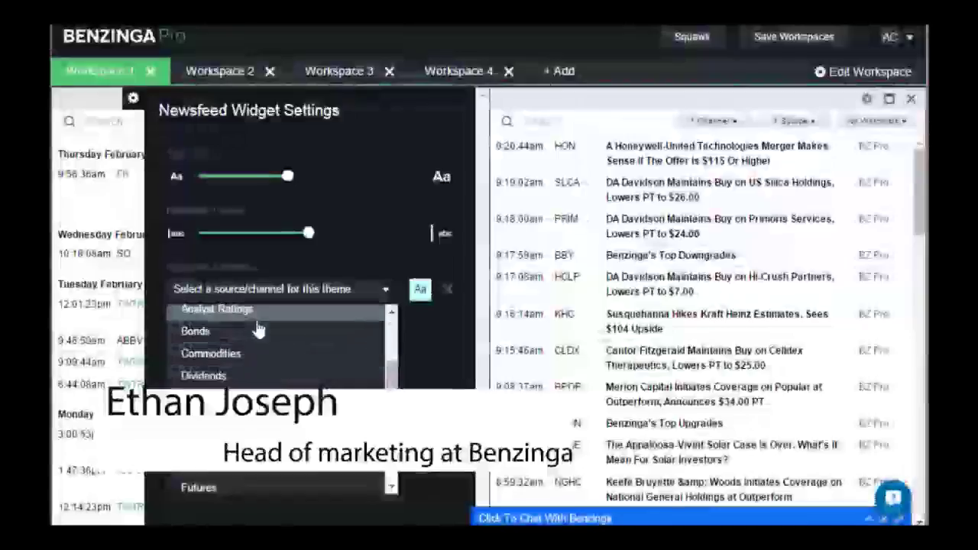
- Add a pink Earnings/Guidance highlight theme and close the display settings
{"action": "left_click", "coordinate": [230, 397]}
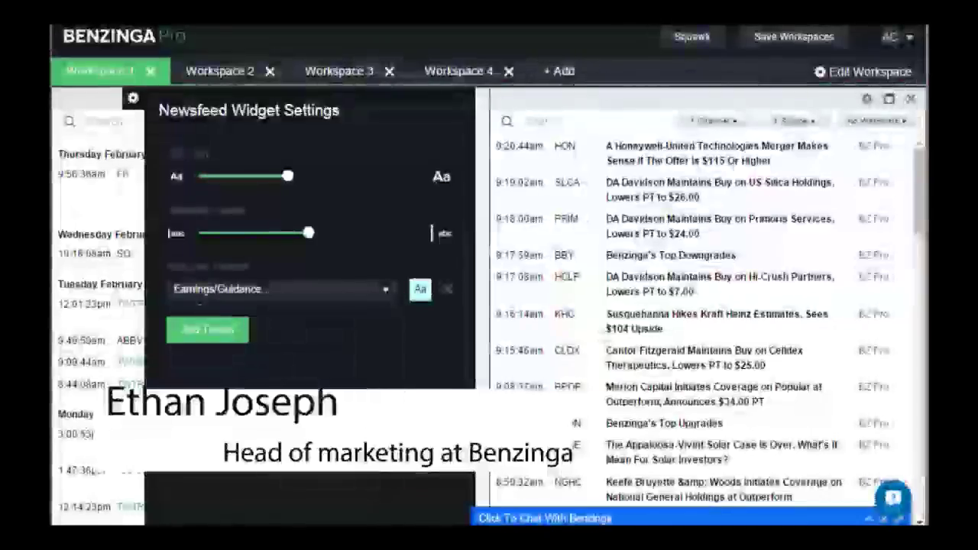
{"action": "left_click", "coordinate": [420, 289]}
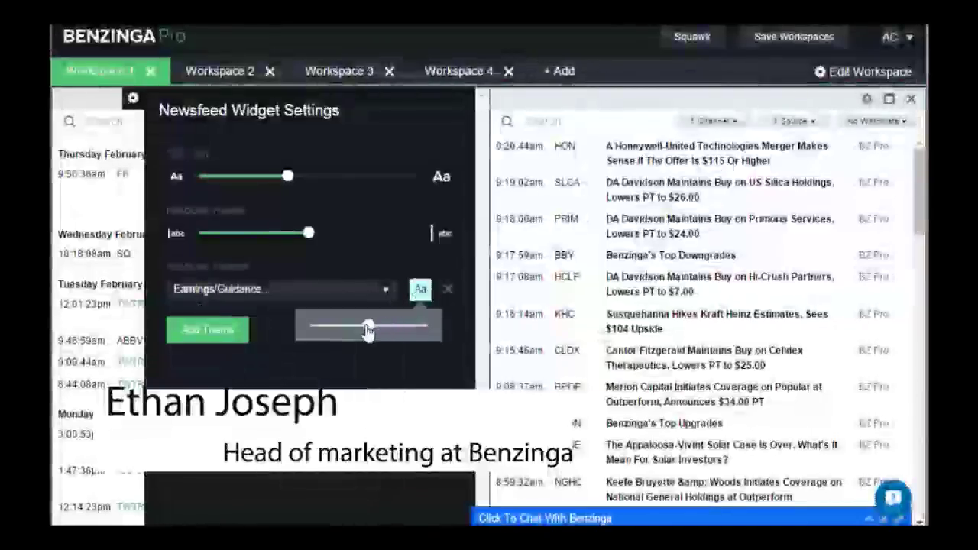
{"action": "left_click_drag", "start_coordinate": [368, 326], "coordinate": [405, 327]}
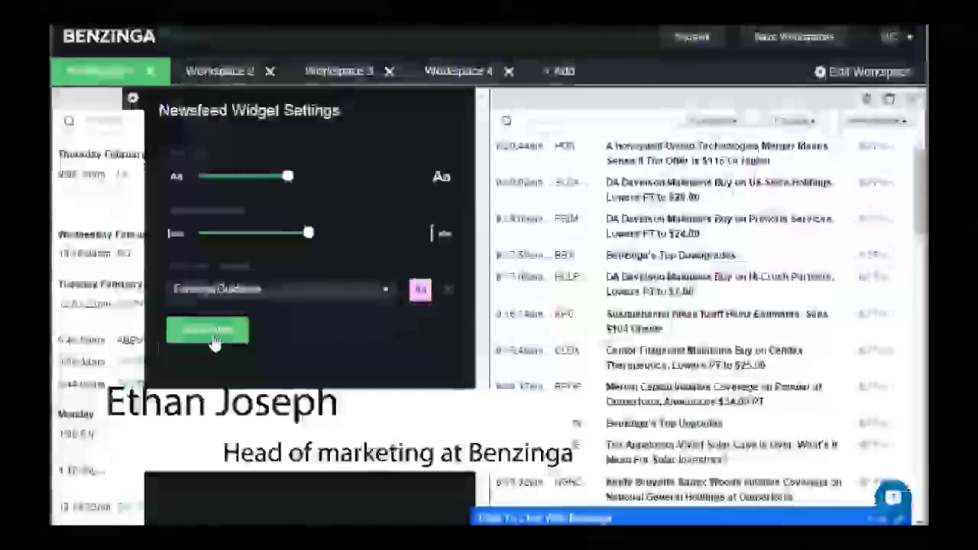
{"action": "left_click", "coordinate": [216, 340]}
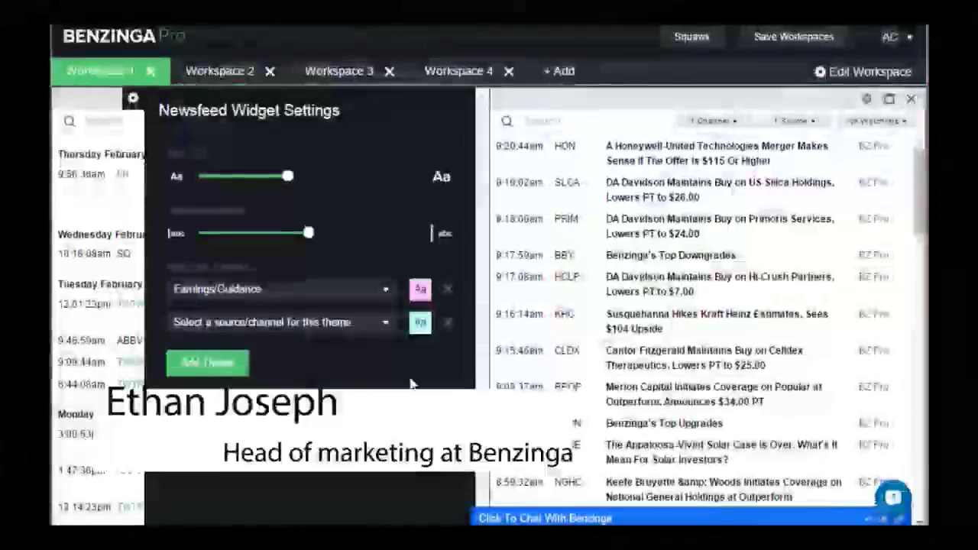
{"action": "left_click", "coordinate": [134, 99]}
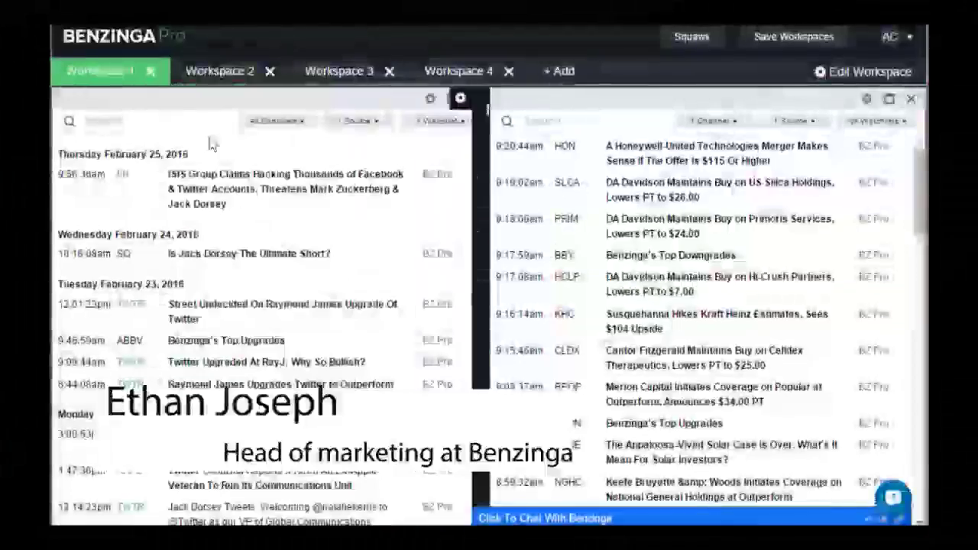
{"action": "left_click", "coordinate": [280, 122]}
- Switch the left newsfeed's watchlist filter to Tier 2
{"action": "left_click", "coordinate": [299, 123]}
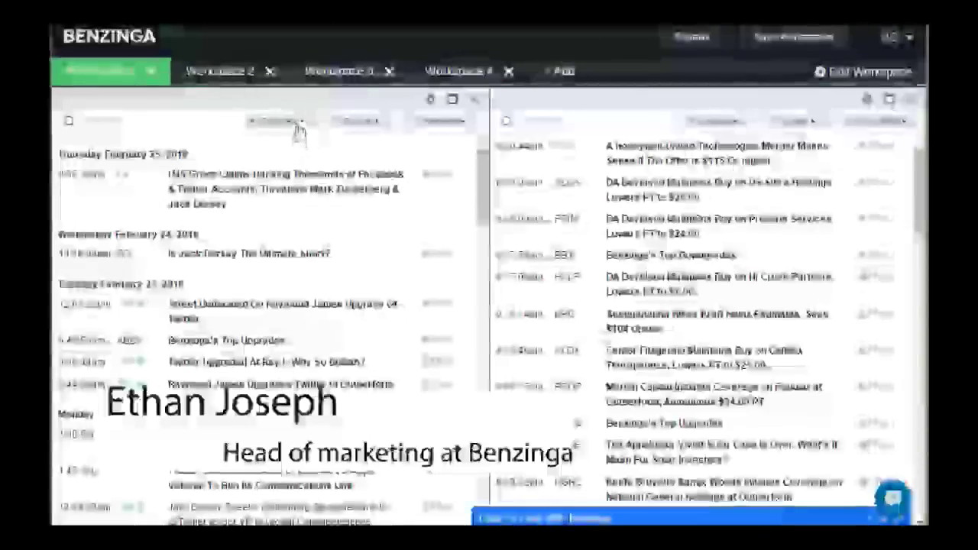
{"action": "left_click", "coordinate": [448, 123]}
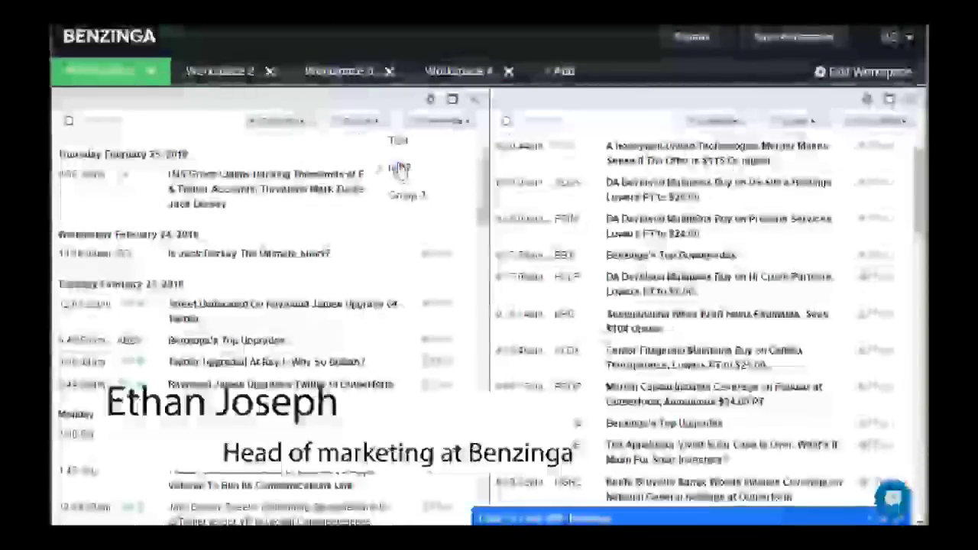
{"action": "left_click", "coordinate": [399, 168]}
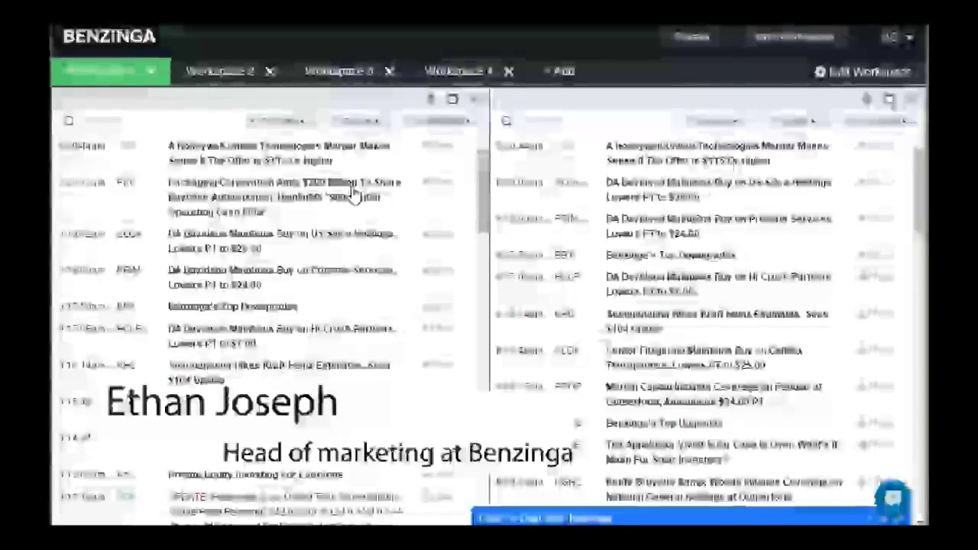
{"action": "left_click", "coordinate": [298, 130]}
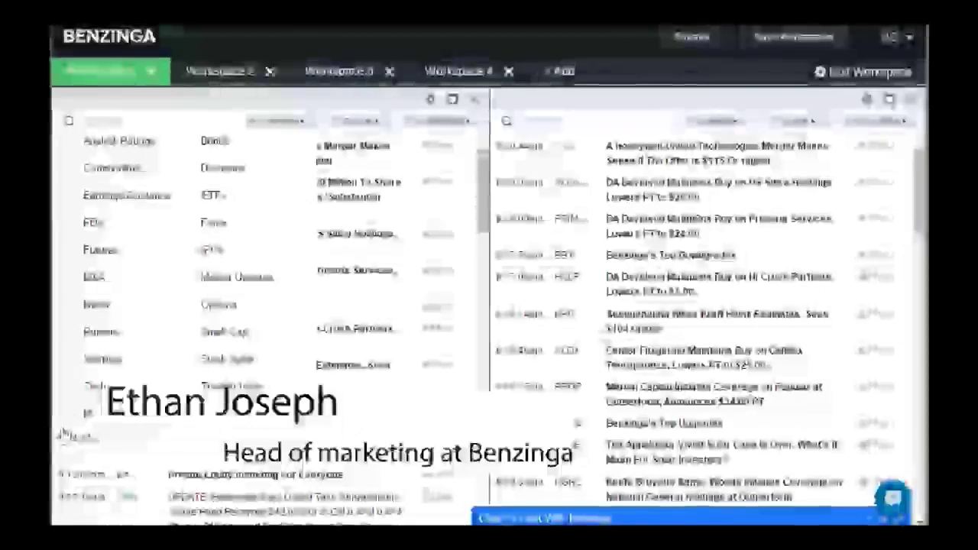
{"action": "left_click", "coordinate": [302, 124]}
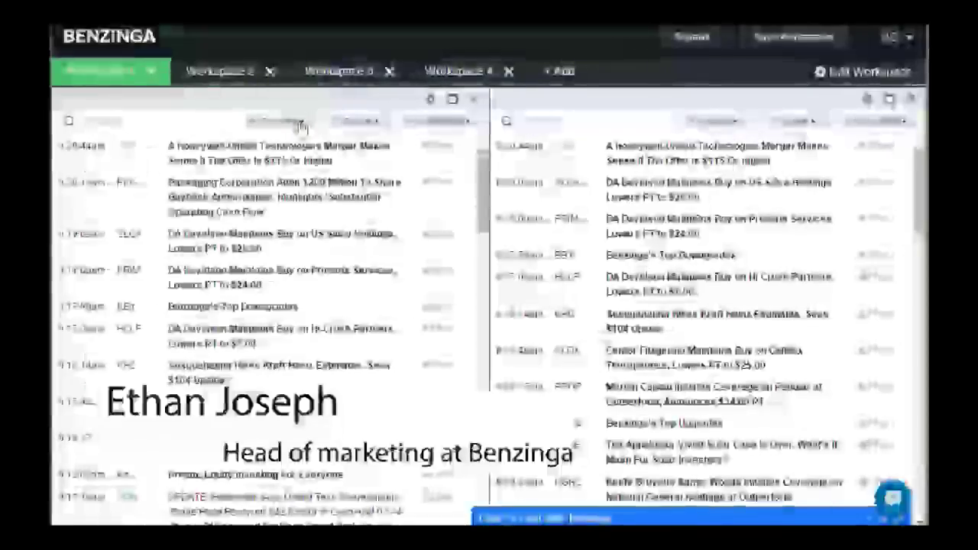
{"action": "left_click", "coordinate": [356, 122]}
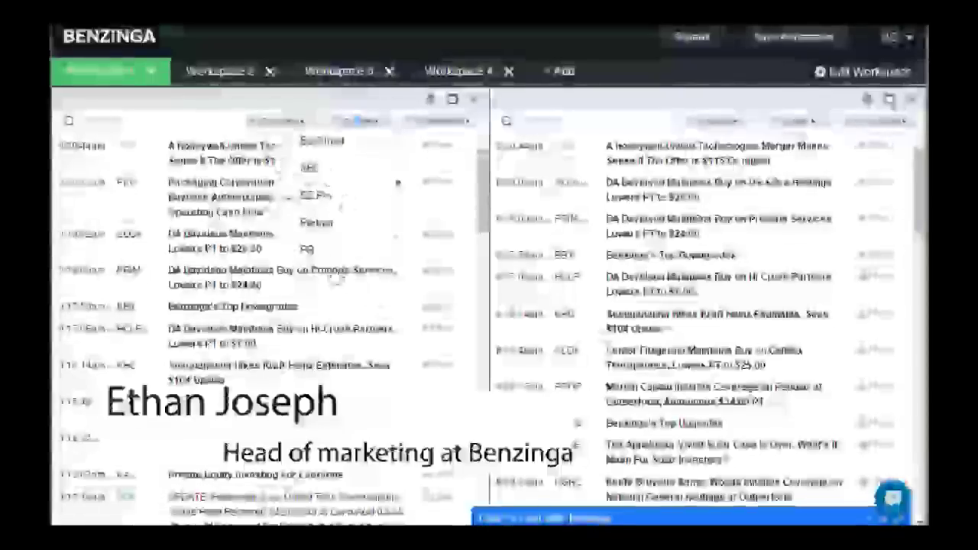
{"action": "left_click", "coordinate": [372, 125]}
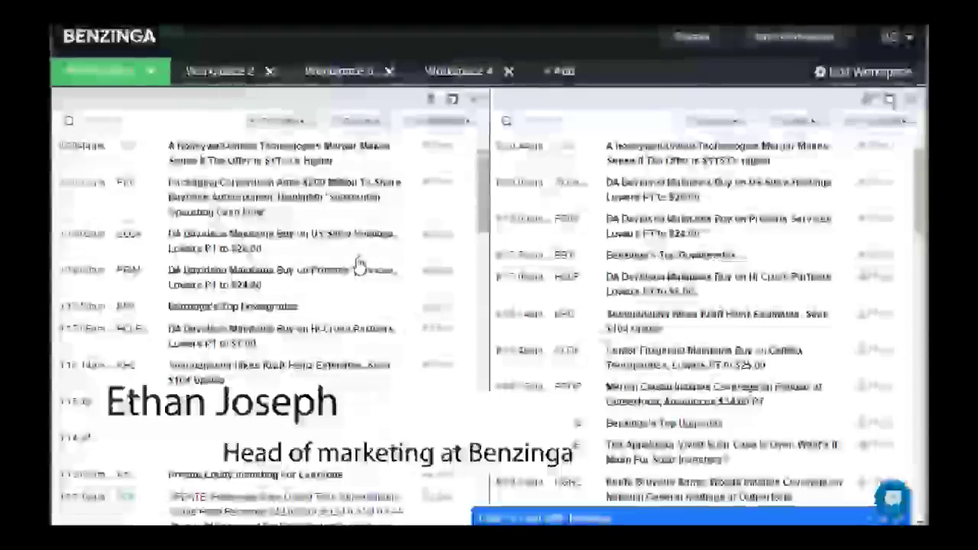